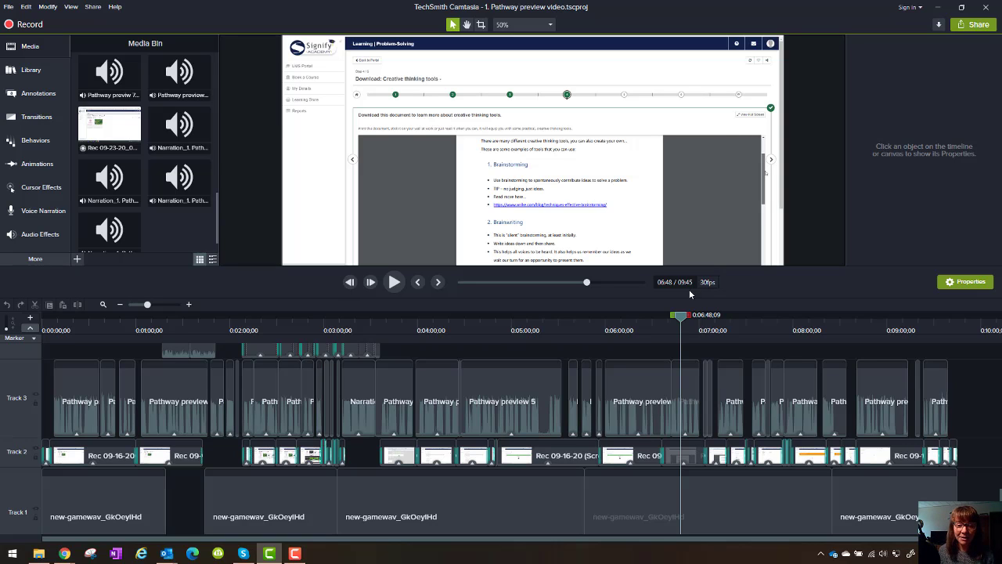
# Examine the project's timeline at several playhead positions, looking over the clips from Track 1 up to Track 7.
pyautogui.moveTo(685, 316); pyautogui.dragTo(324, 323)
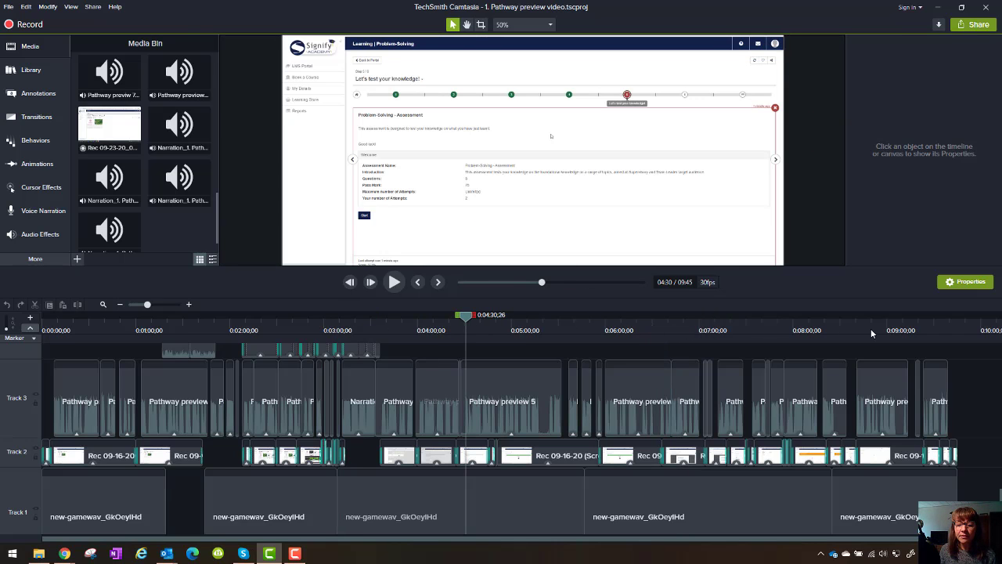
pyautogui.click(871, 328)
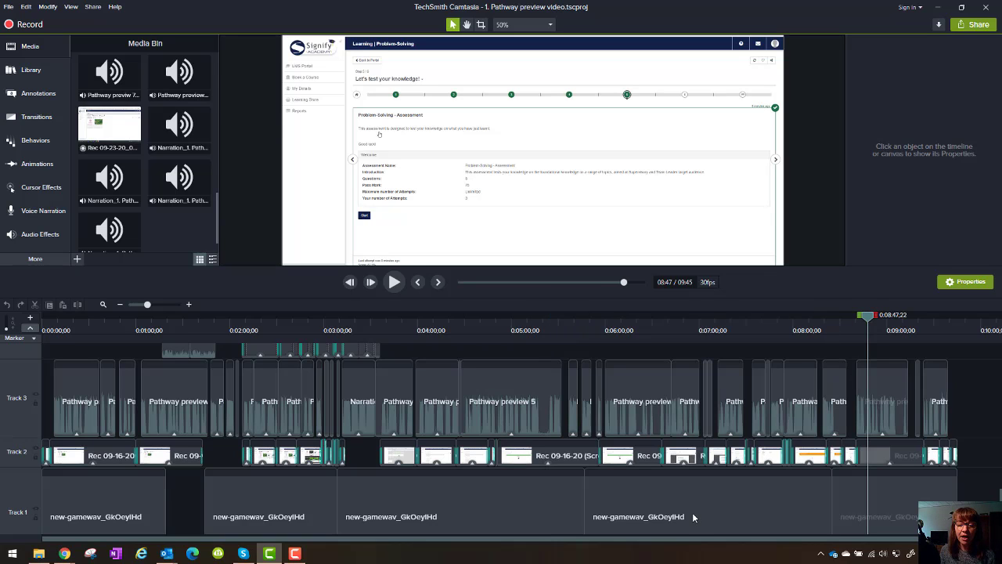
pyautogui.scroll(-1, 377, 512)
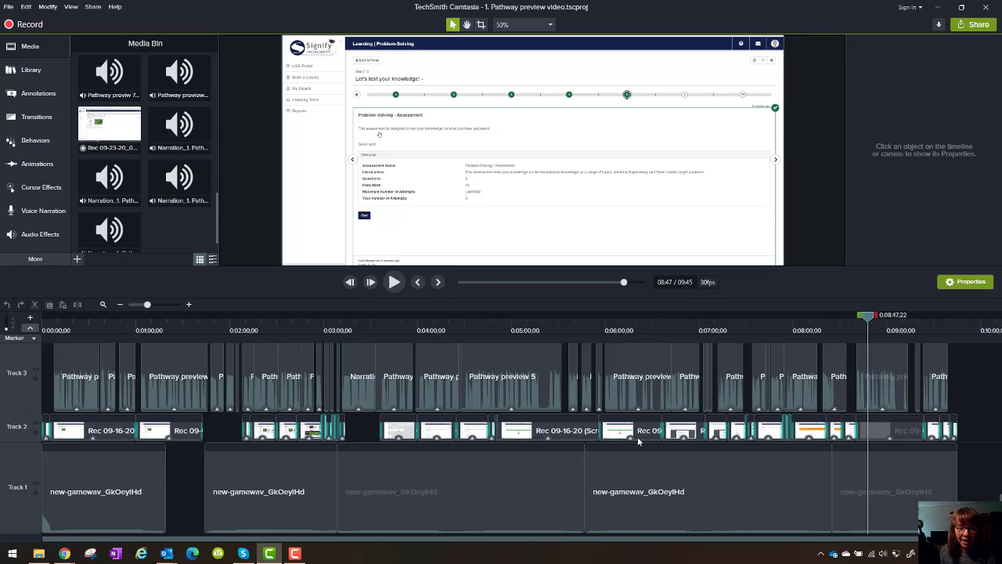
pyautogui.scroll(2, 626, 426)
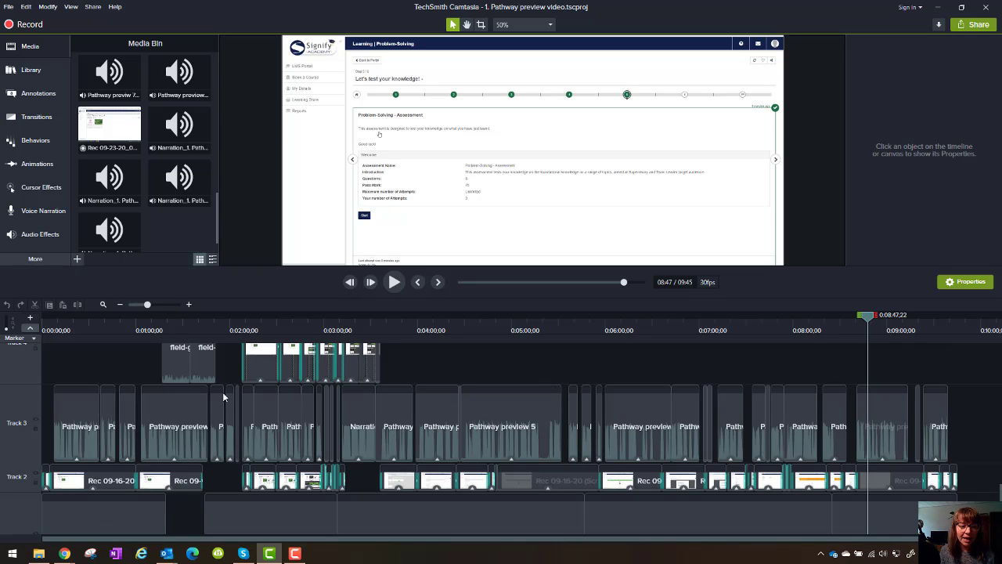
pyautogui.scroll(2, 192, 388)
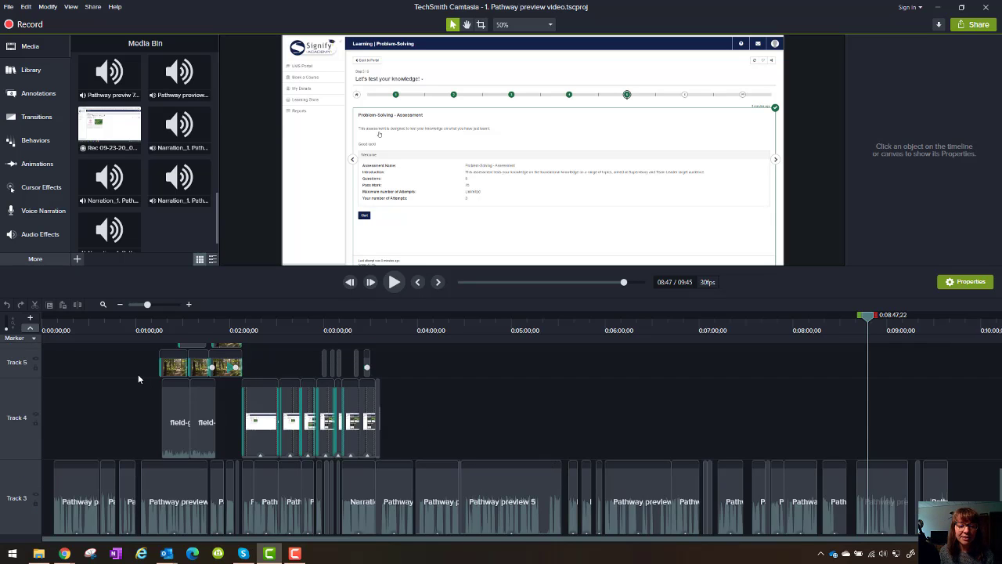
pyautogui.scroll(1, 276, 389)
pyautogui.scroll(2, 424, 396)
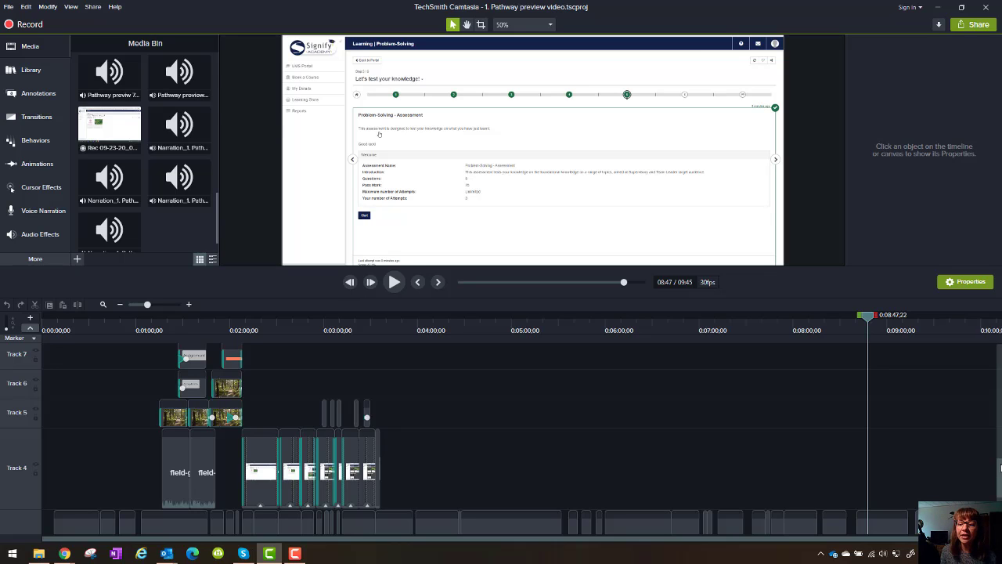
pyautogui.moveTo(999, 475); pyautogui.dragTo(999, 516)
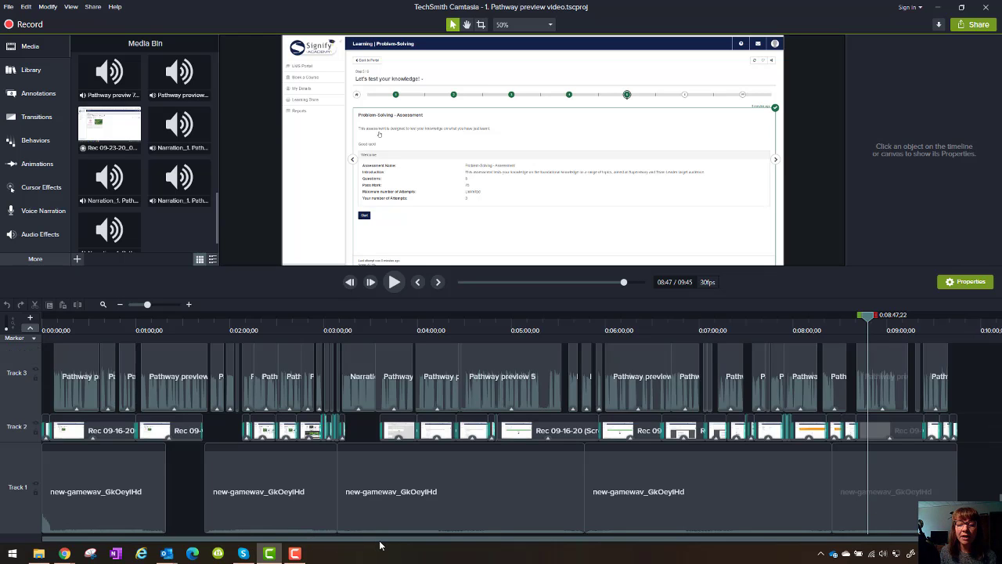
pyautogui.moveTo(387, 539); pyautogui.dragTo(415, 517)
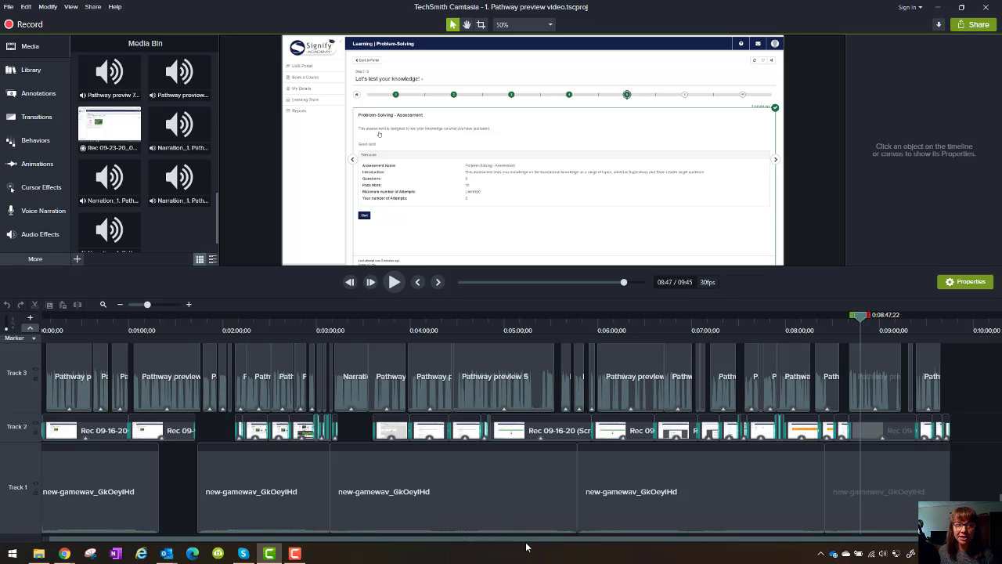
# Add the last narration audio clip in the media bin to Track 3 at about 10:00, after the existing clips.
pyautogui.scroll(-2, 136, 221)
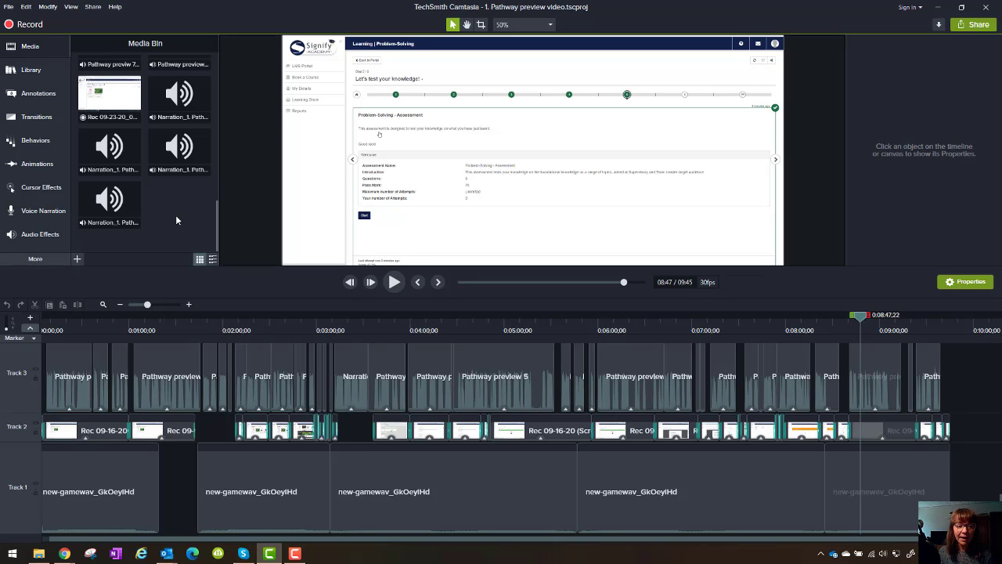
pyautogui.click(116, 200)
pyautogui.moveTo(116, 200); pyautogui.dragTo(976, 390)
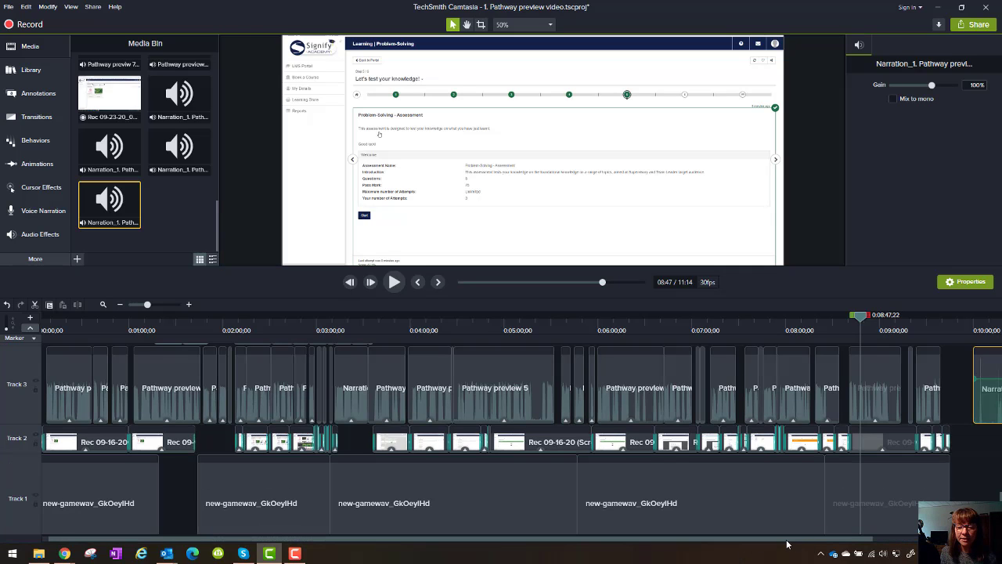
pyautogui.hscroll(1, 807, 544)
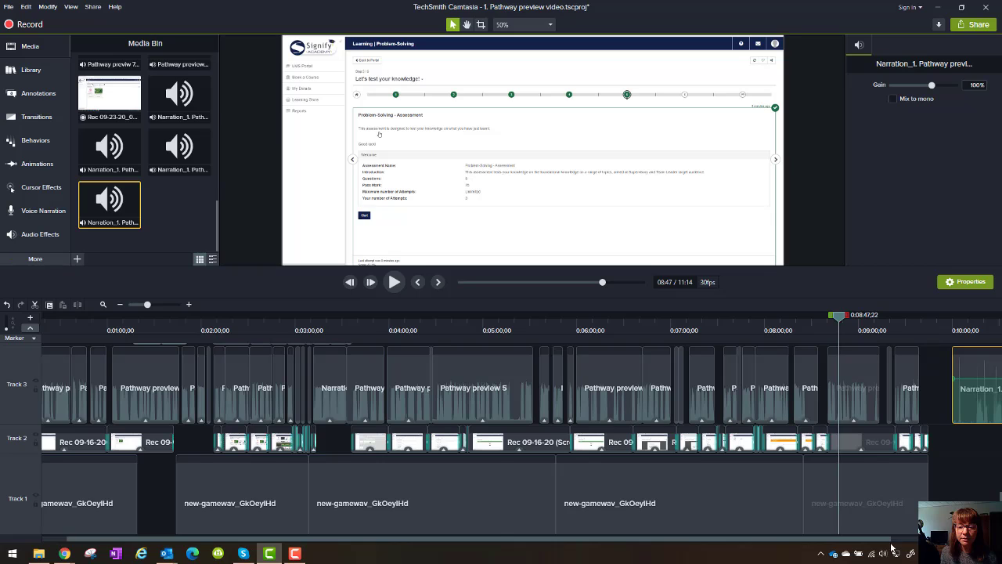
pyautogui.hscroll(2, 891, 544)
pyautogui.hscroll(2, 907, 543)
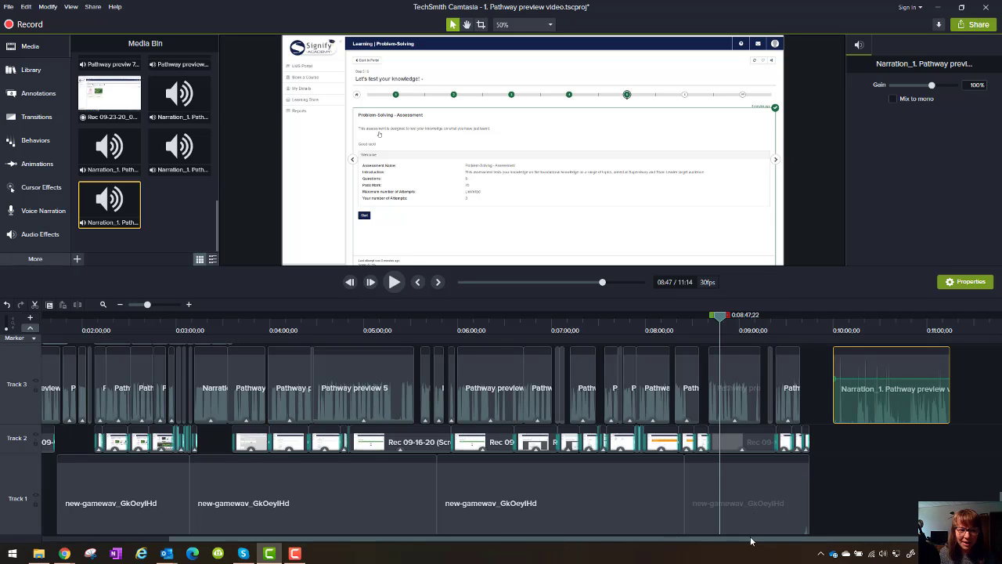
# Move the Narration_1. Pathway preview video 9 clip from Track 3 to Track 1, starting at about 9:58.
pyautogui.click(189, 305)
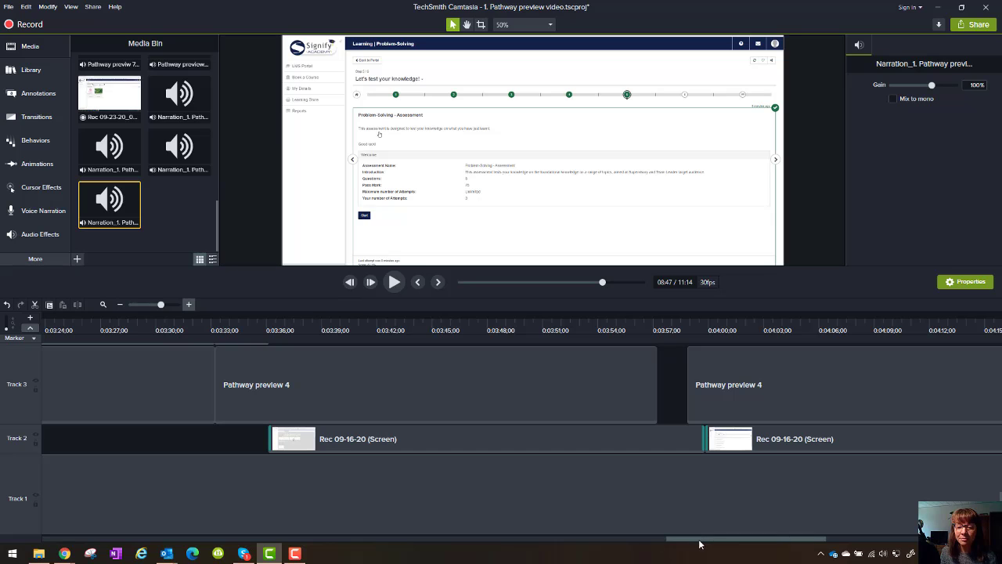
pyautogui.moveTo(703, 541); pyautogui.dragTo(923, 546)
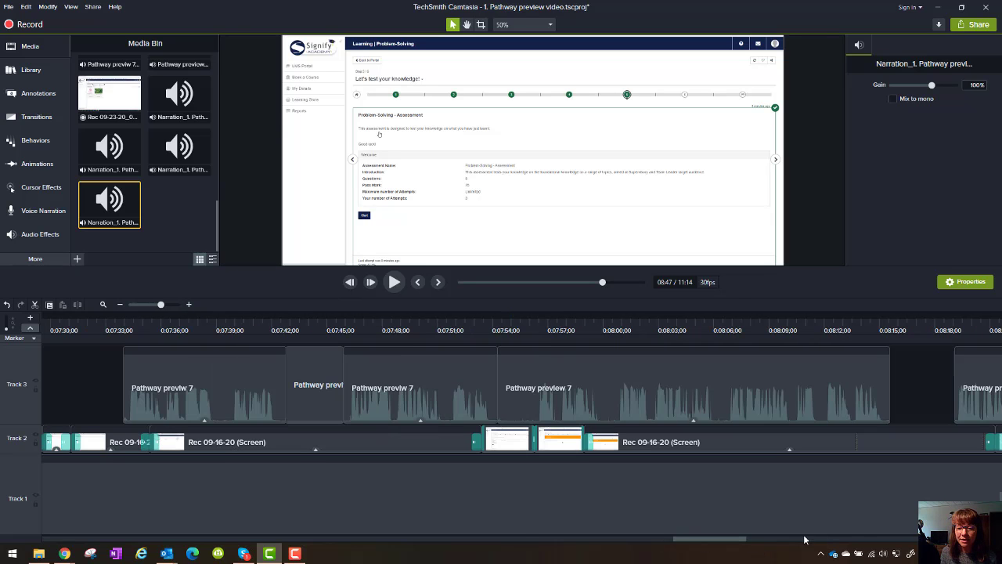
pyautogui.moveTo(695, 538); pyautogui.dragTo(863, 540)
pyautogui.click(666, 466)
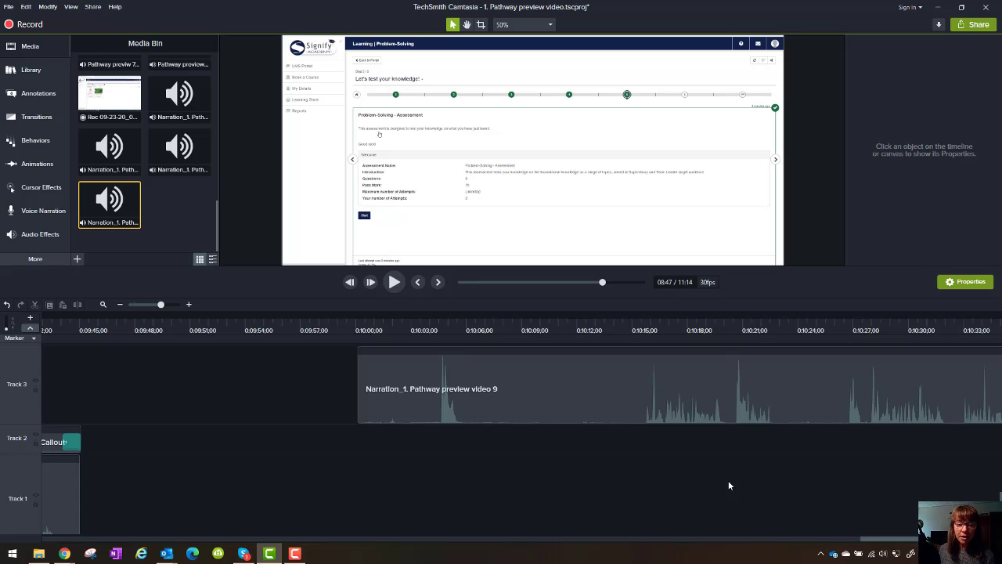
pyautogui.moveTo(409, 387); pyautogui.dragTo(372, 520)
pyautogui.scroll(-1, 286, 514)
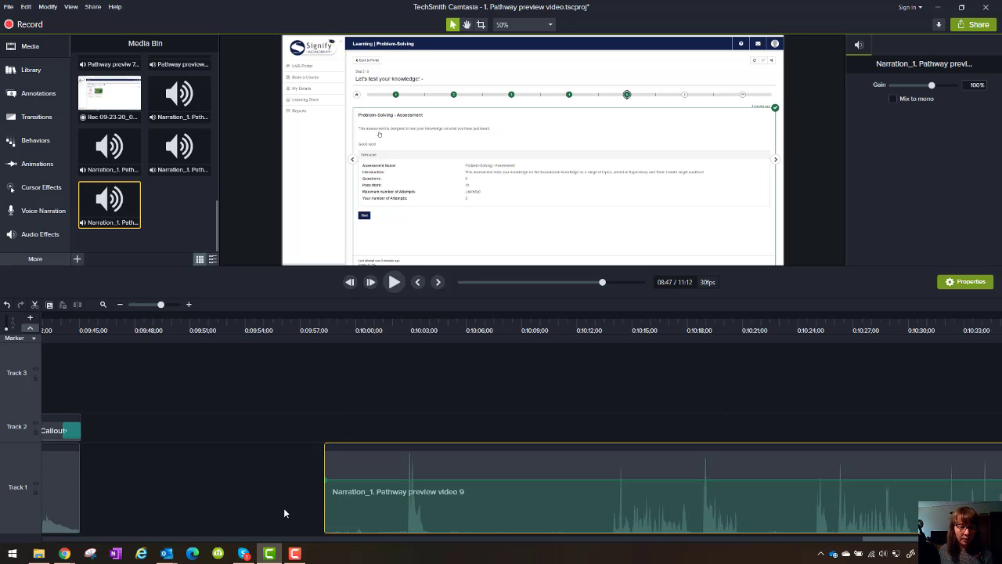
# Increase the height of Track 1 to enlarge the narration clip's waveform and look along its length.
pyautogui.scroll(-1, 16, 423)
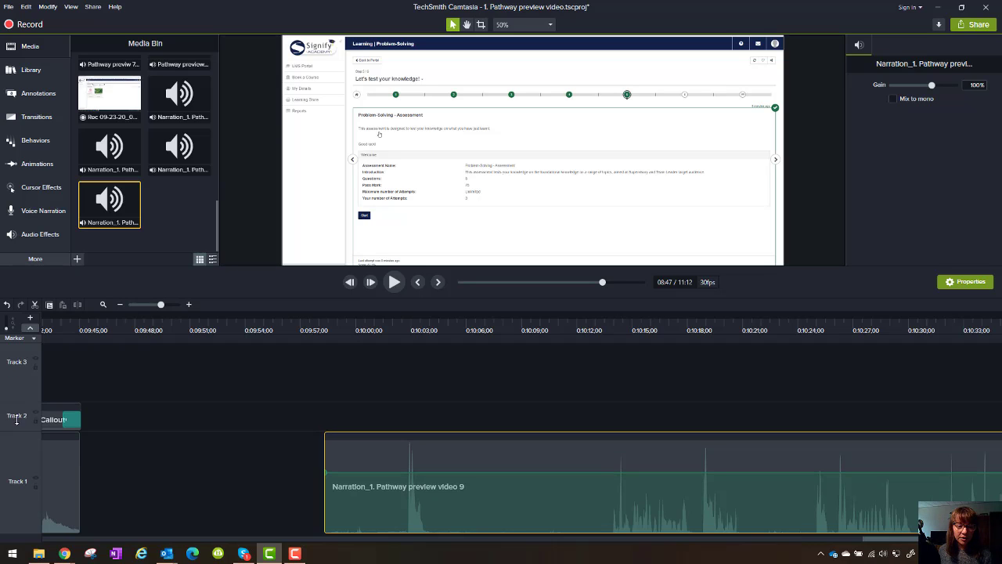
pyautogui.scroll(-2, 17, 420)
pyautogui.scroll(-1, 19, 400)
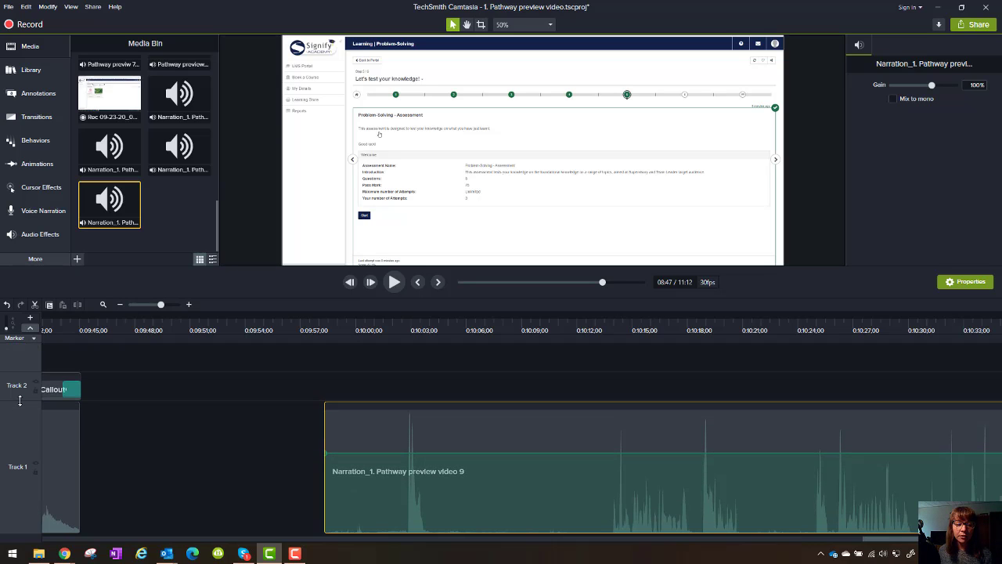
pyautogui.scroll(-1, 19, 400)
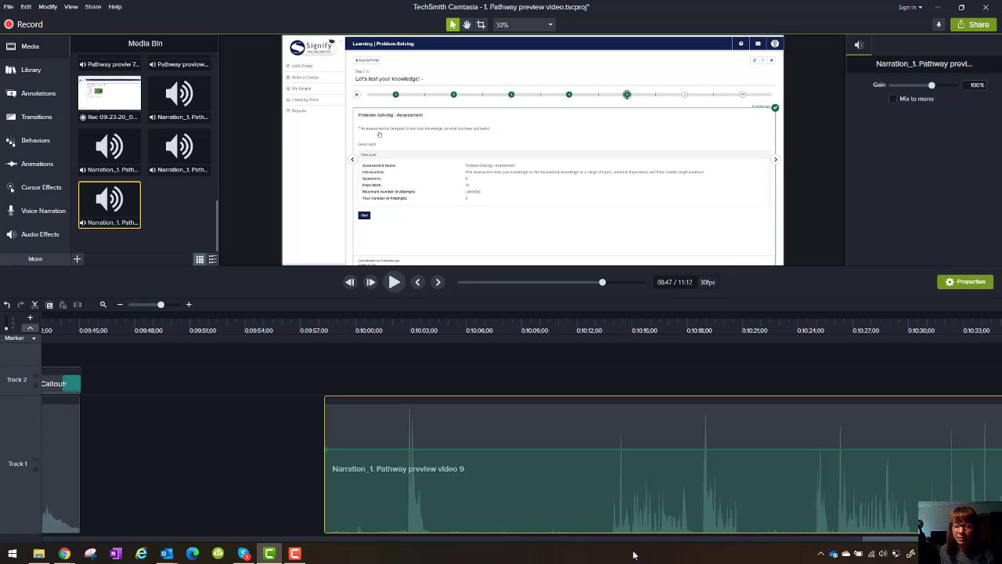
pyautogui.moveTo(877, 544); pyautogui.dragTo(918, 545)
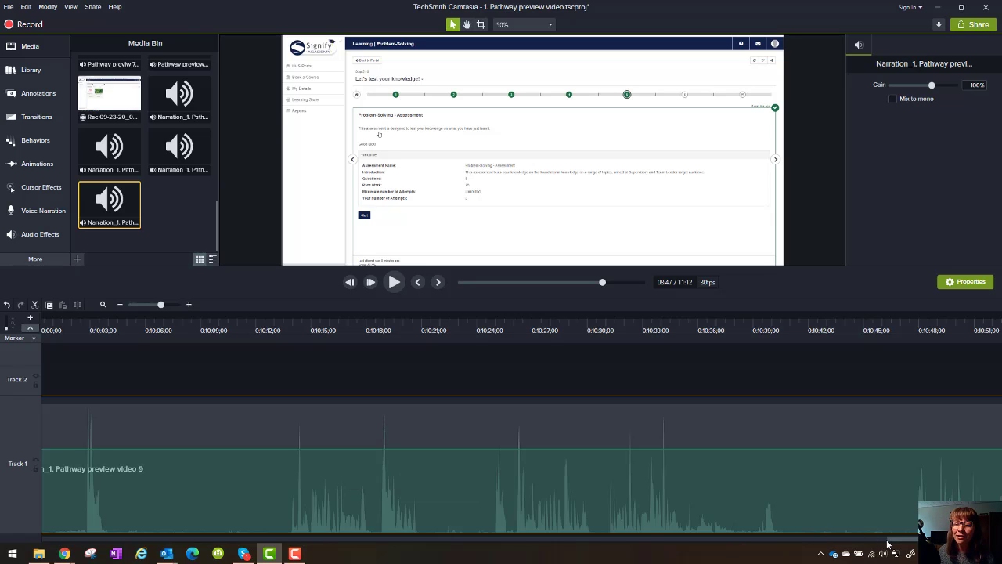
pyautogui.moveTo(887, 544); pyautogui.dragTo(871, 543)
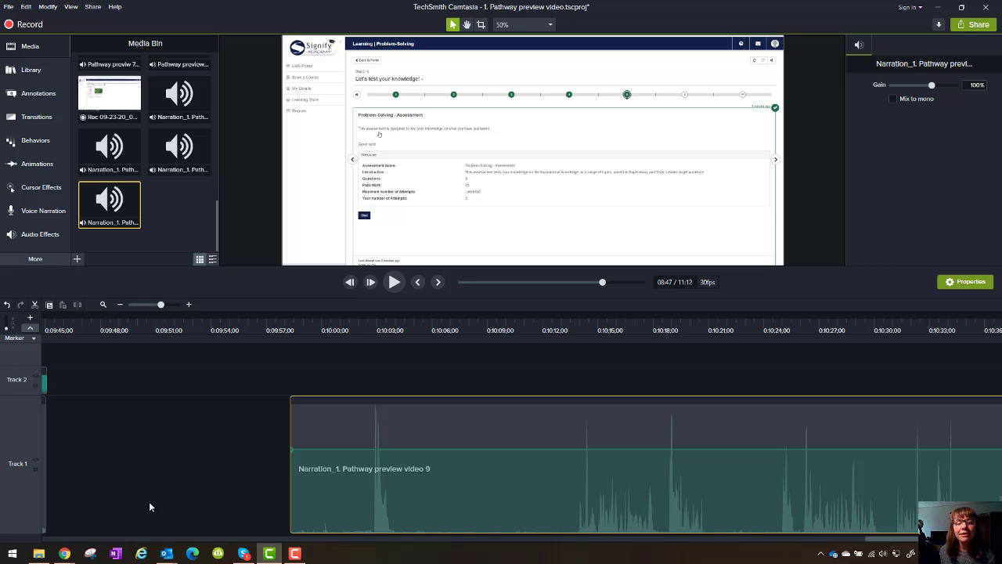
# Apply the Noise Removal audio effect to the narration clip on Track 1 and briefly reveal the effect on the clip.
pyautogui.click(37, 237)
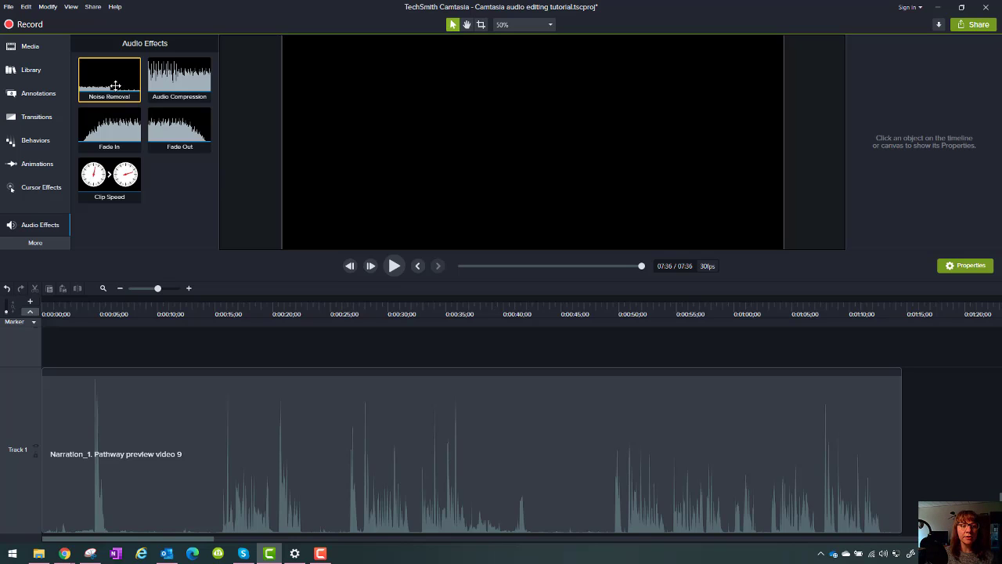
pyautogui.moveTo(115, 85); pyautogui.dragTo(181, 444)
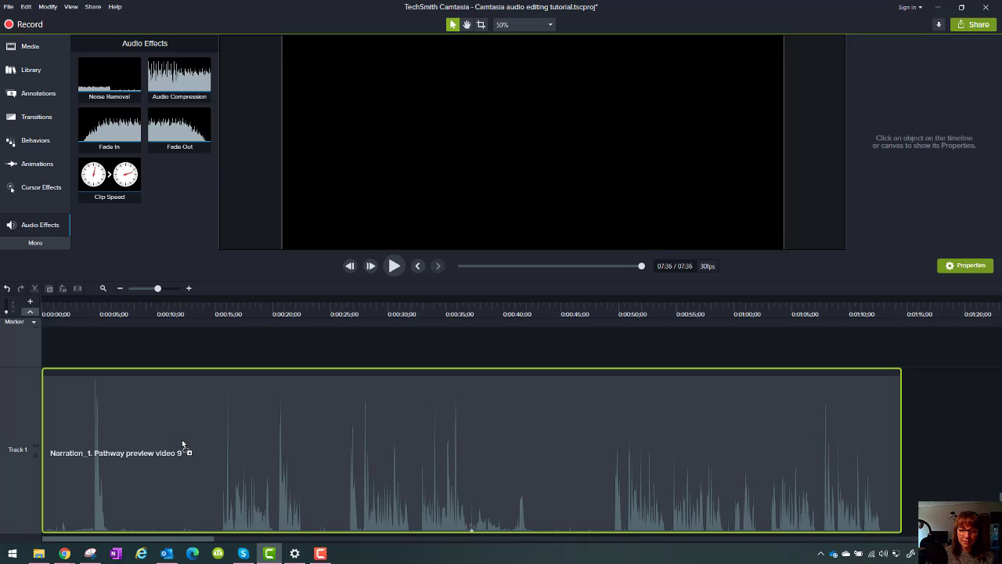
pyautogui.moveTo(182, 442); pyautogui.dragTo(183, 441)
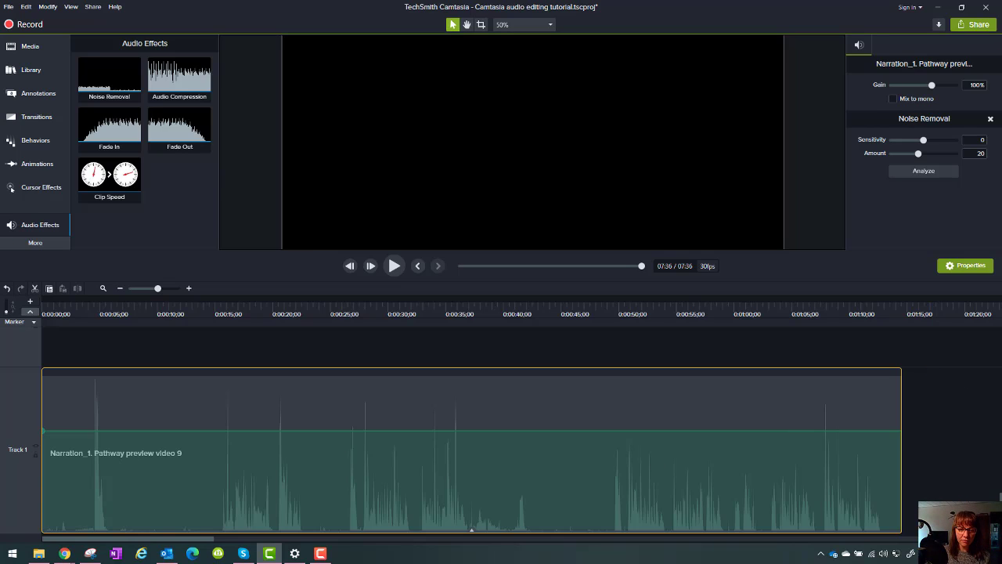
pyautogui.click(472, 531)
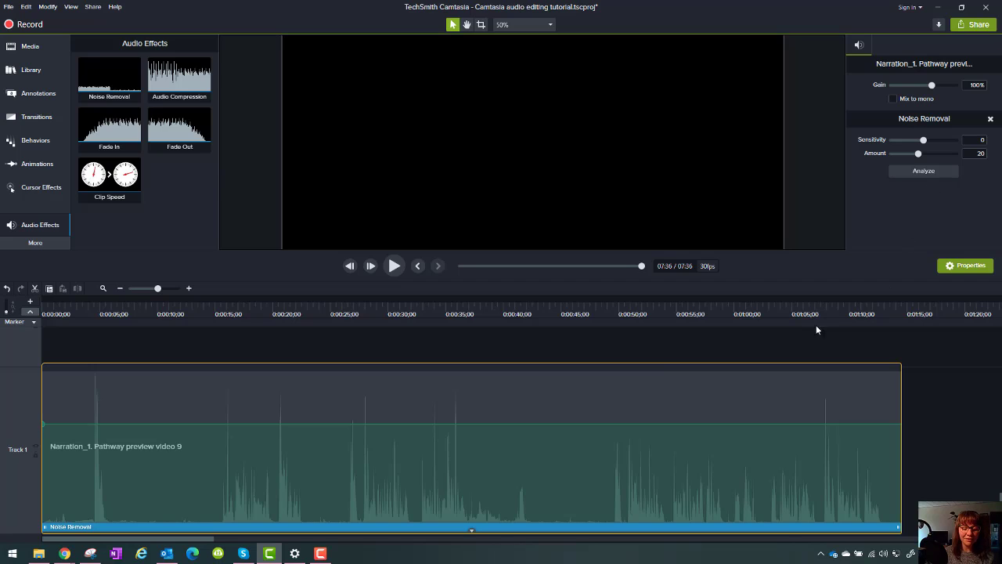
pyautogui.click(570, 354)
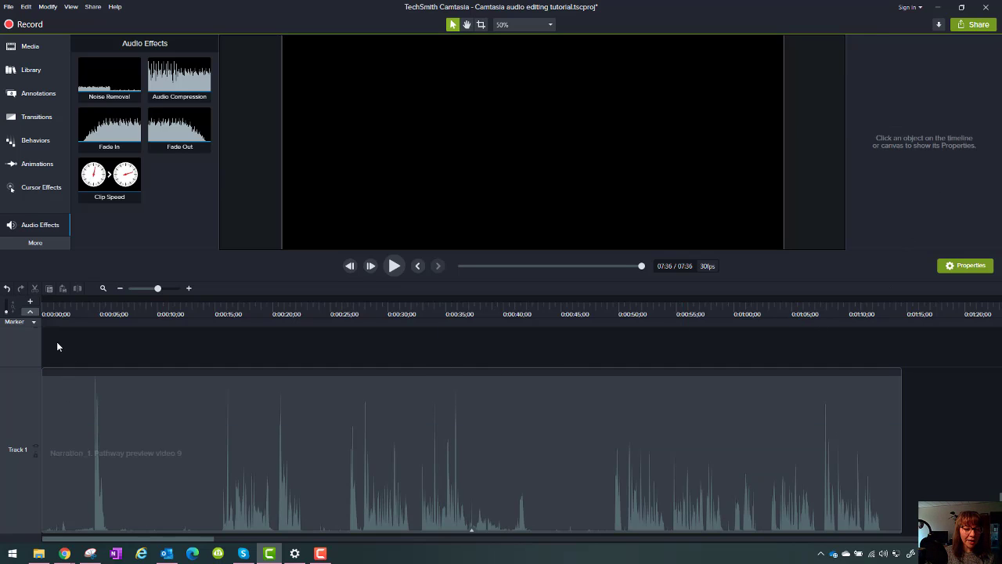
# Play the first seven seconds or so of the narration clip to listen to its opening noise.
pyautogui.click(47, 310)
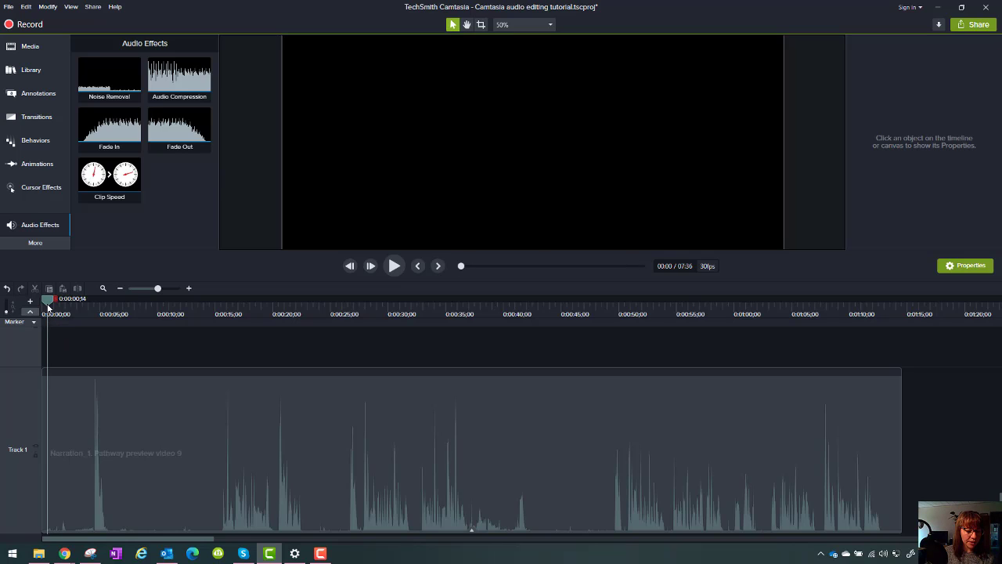
pyautogui.moveTo(47, 305); pyautogui.dragTo(36, 303)
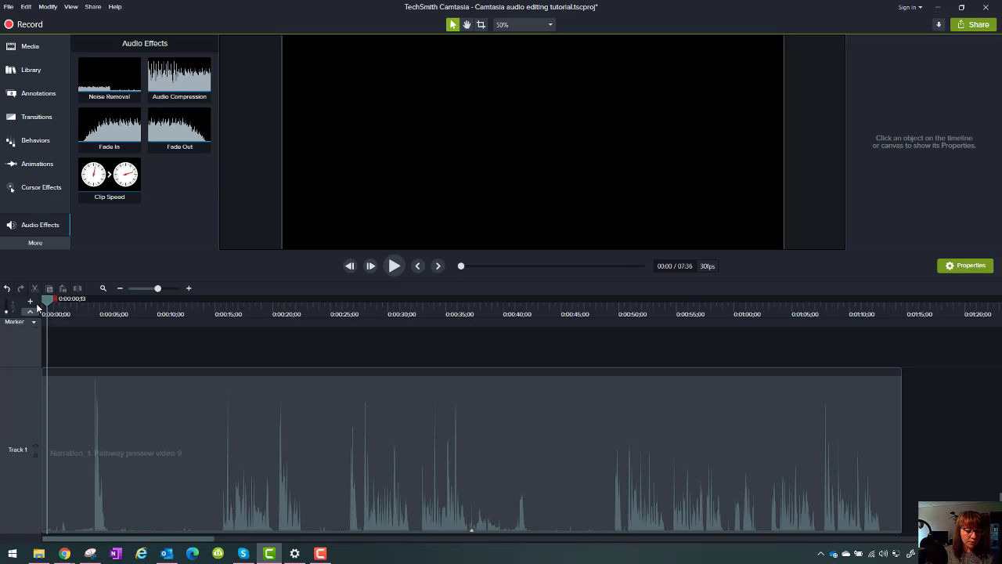
pyautogui.click(394, 268)
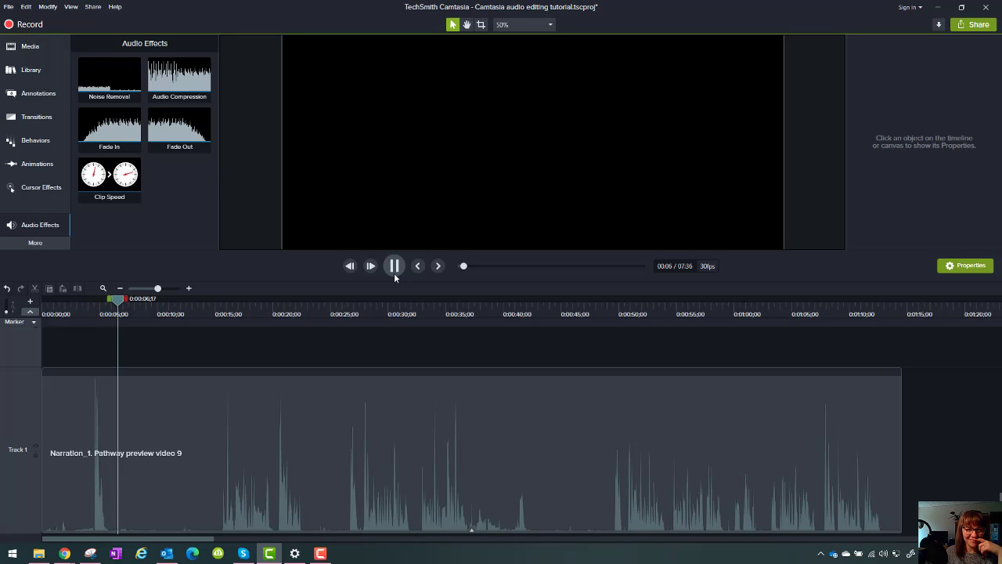
pyautogui.click(395, 267)
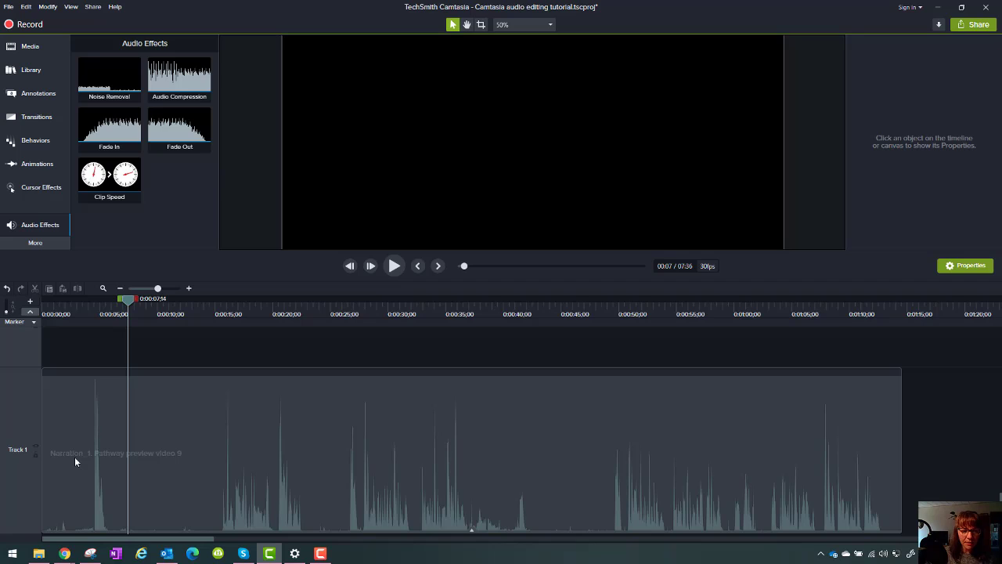
# Silence the first 0:00:04;11 of the narration clip by lowering the audio level of that range to zero, and clear the time selection.
pyautogui.moveTo(129, 307); pyautogui.dragTo(93, 315)
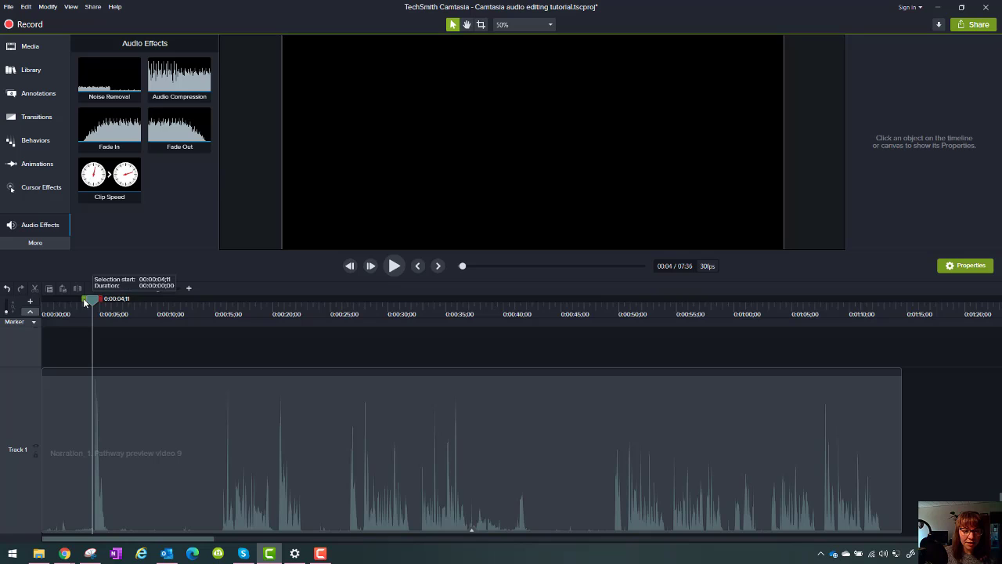
pyautogui.moveTo(85, 302); pyautogui.dragTo(25, 317)
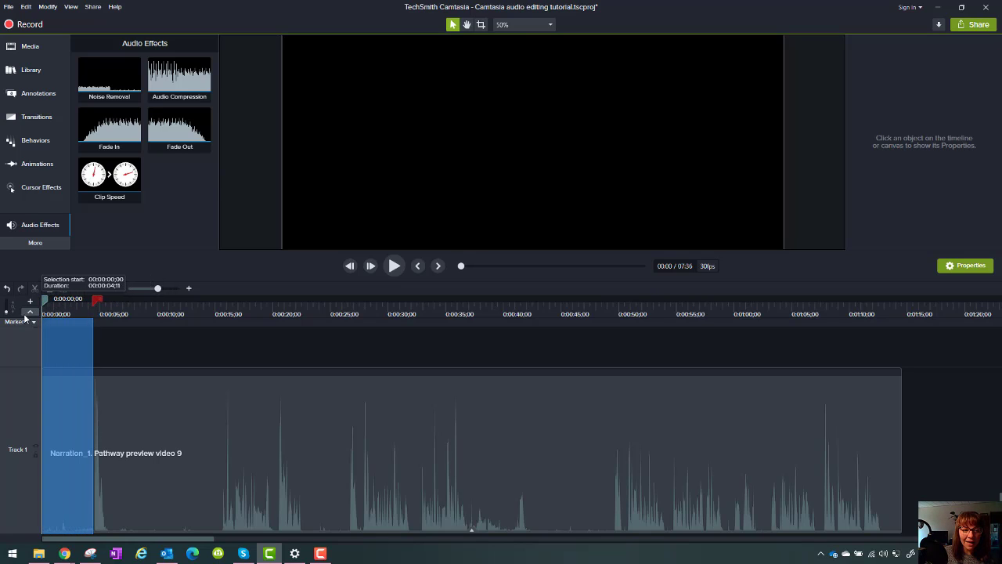
pyautogui.click(69, 485)
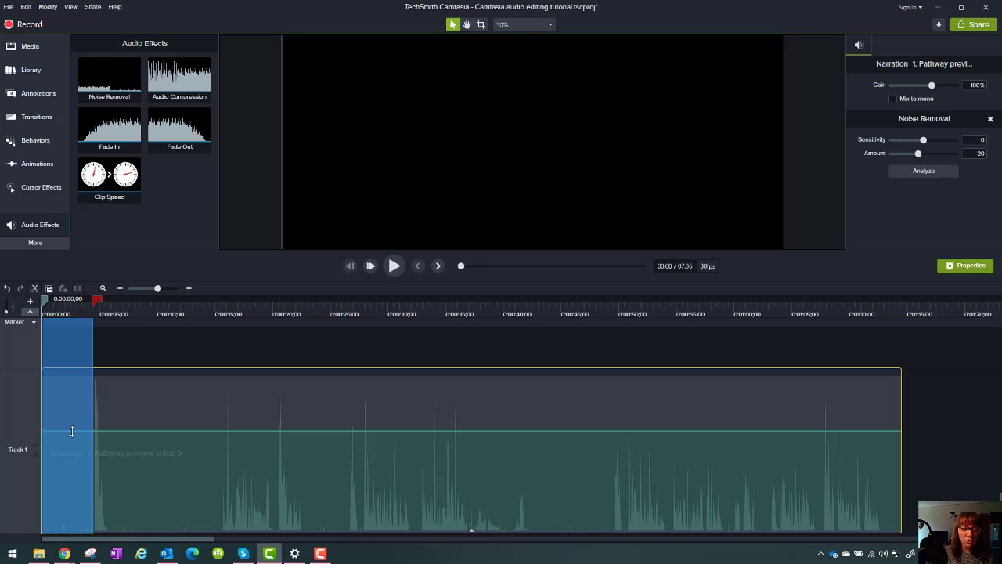
pyautogui.moveTo(71, 431); pyautogui.dragTo(57, 544)
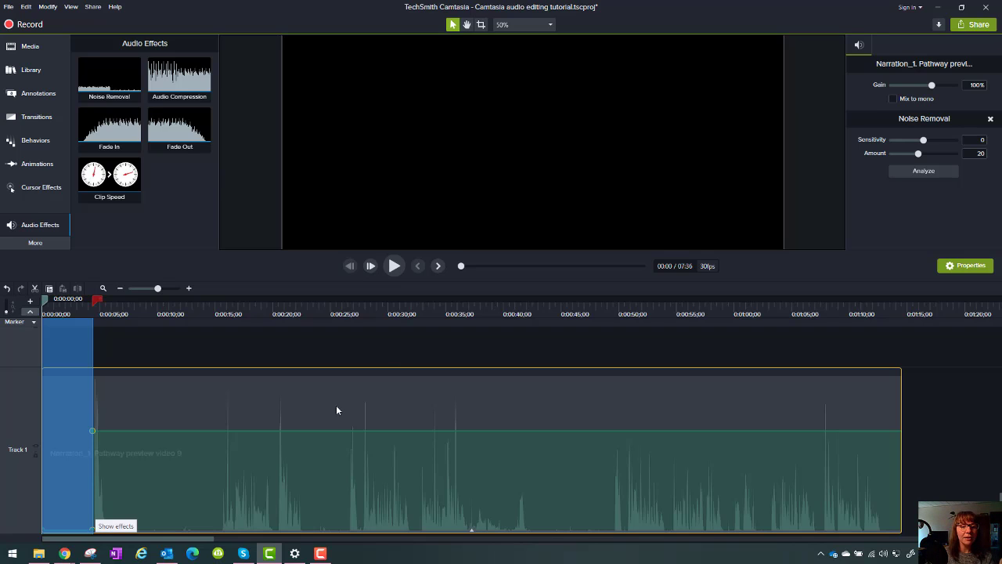
pyautogui.click(43, 303)
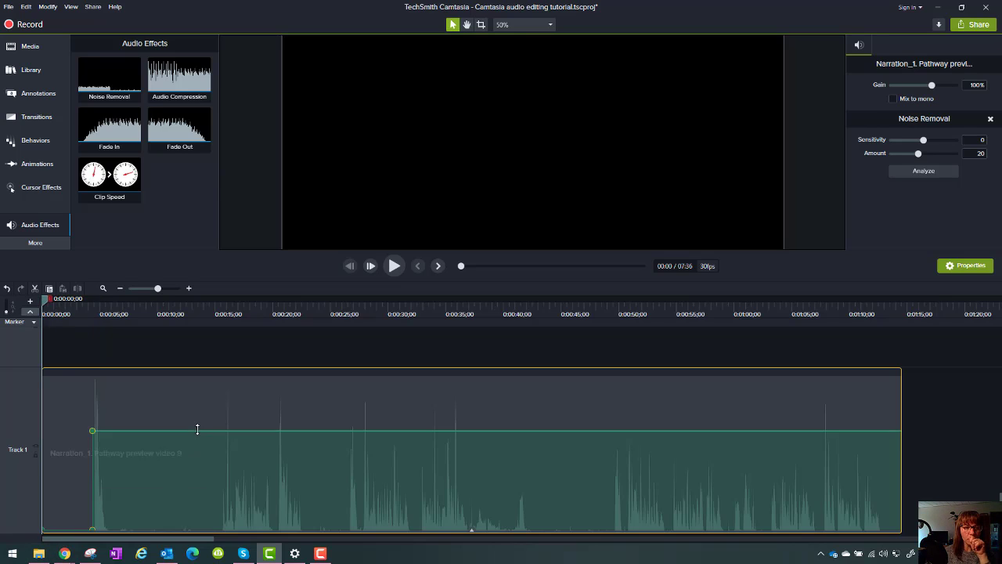
# Apply Audio Compression with Low volume variation to the narration clip on Track 1 and slightly raise its audio level after the silenced opening.
pyautogui.click(55, 306)
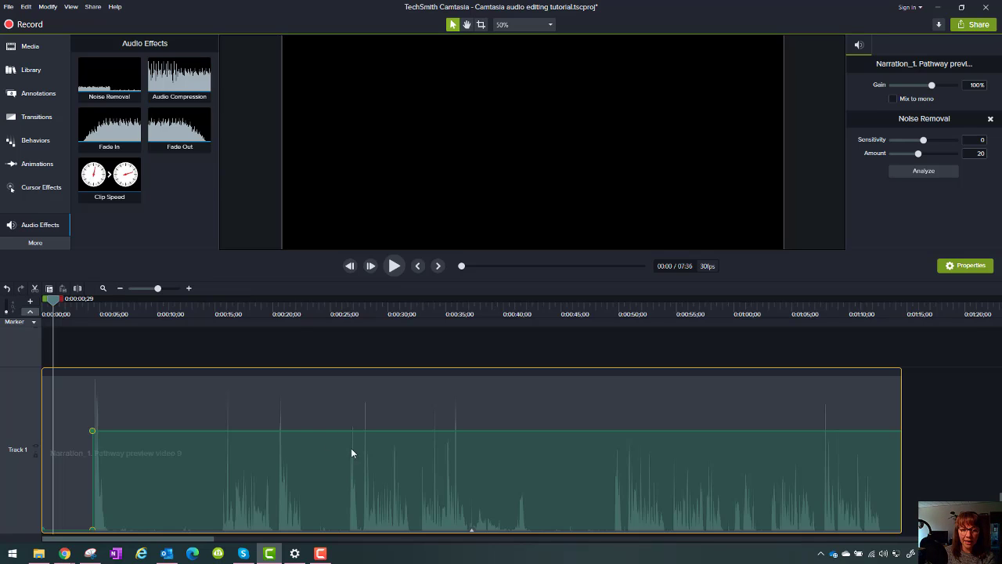
pyautogui.moveTo(191, 87); pyautogui.dragTo(201, 427)
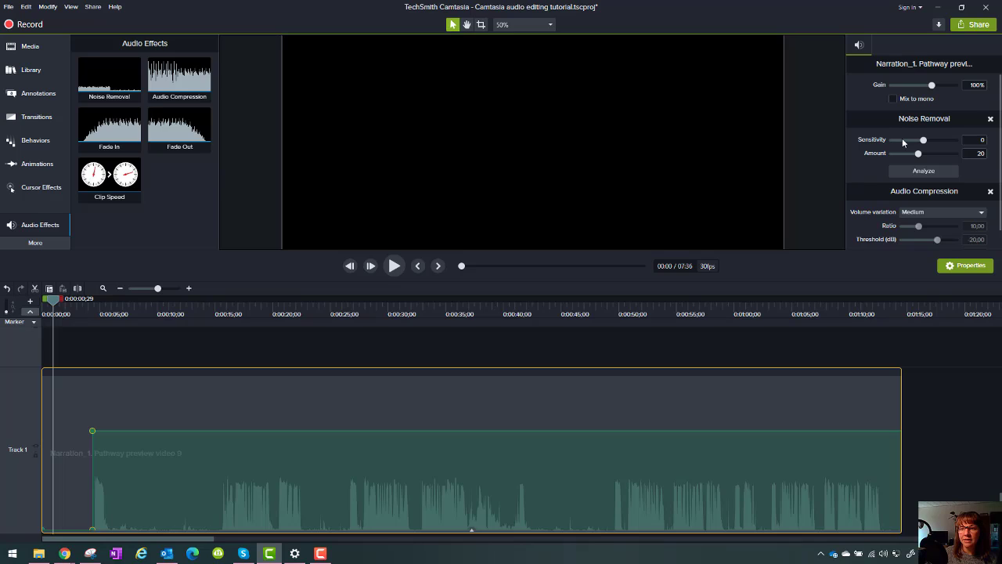
pyautogui.scroll(-1, 903, 141)
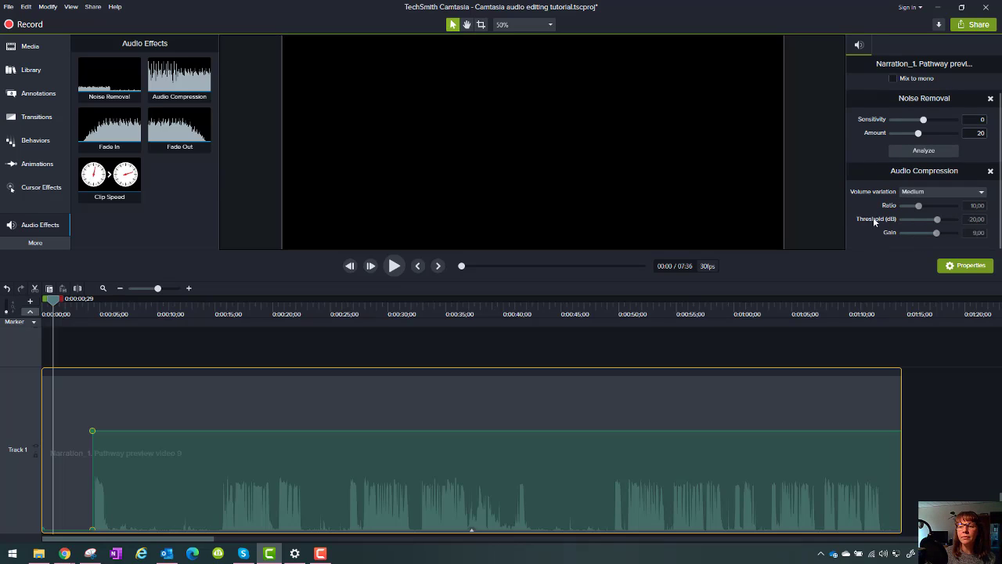
pyautogui.click(924, 191)
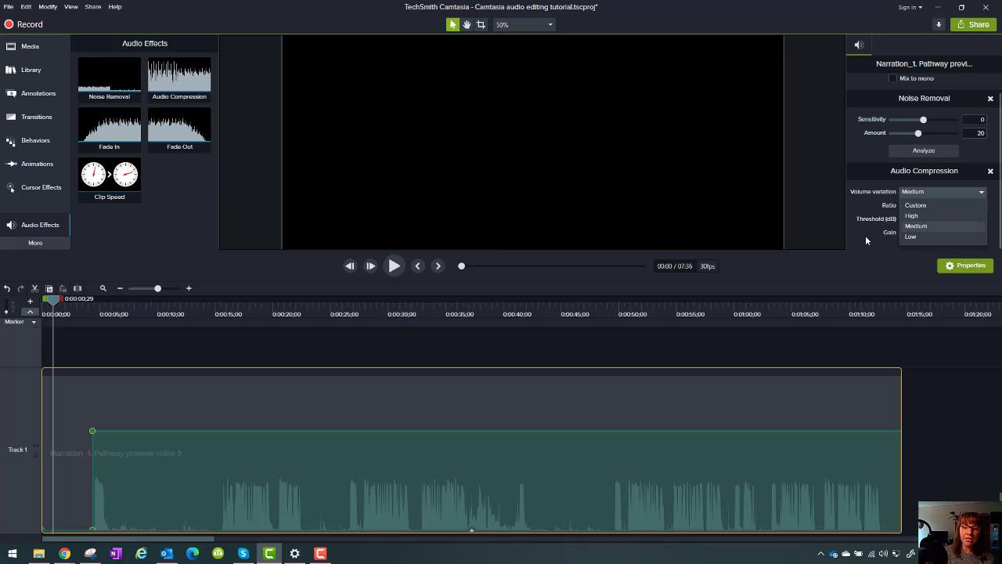
pyautogui.click(913, 237)
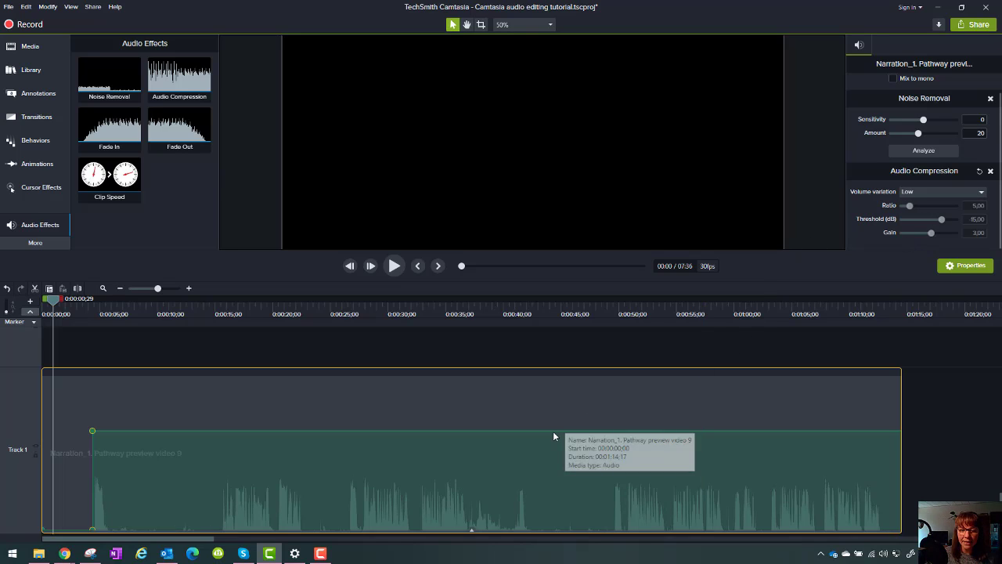
pyautogui.moveTo(553, 431)
pyautogui.mouseDown()
pyautogui.moveTo(550, 414)
pyautogui.moveTo(556, 423)
pyautogui.mouseUp()
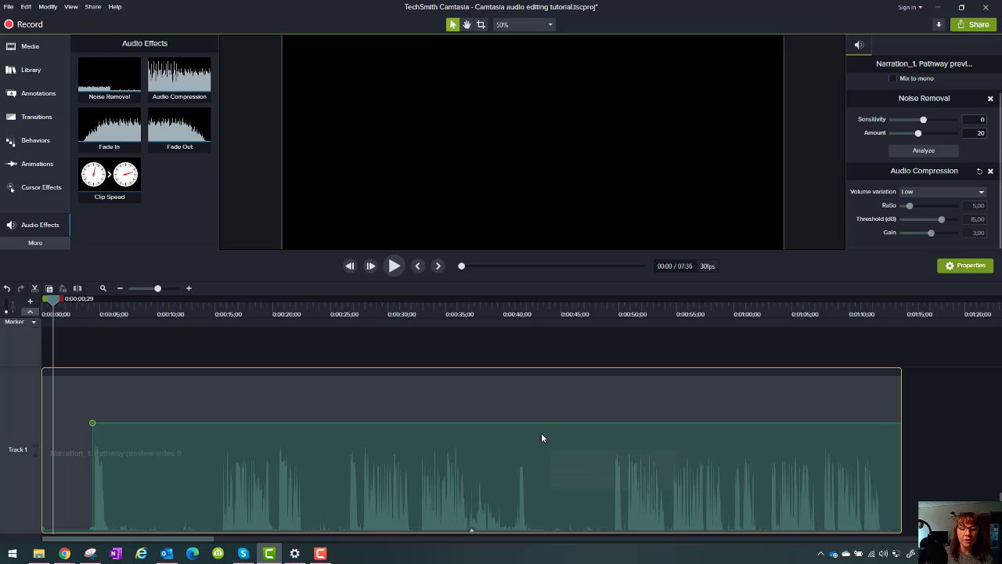